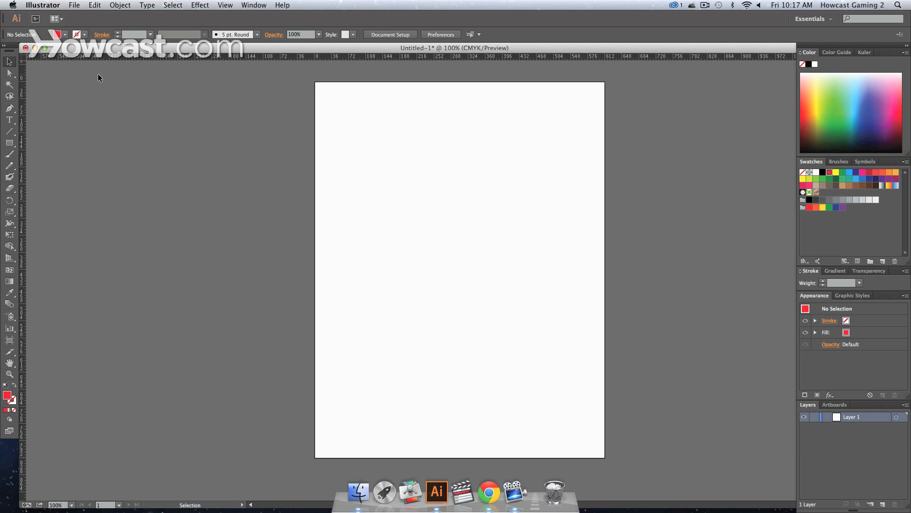
Toggle the rulers off and on, then zoom to 200% on the artboard's top edge.
key(super+r)
key(super+r)
key(super+r)
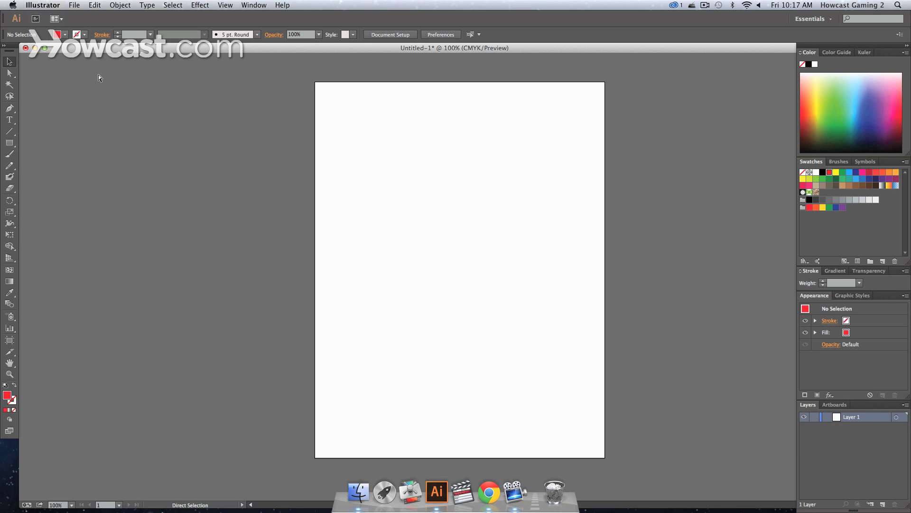
key(super+r)
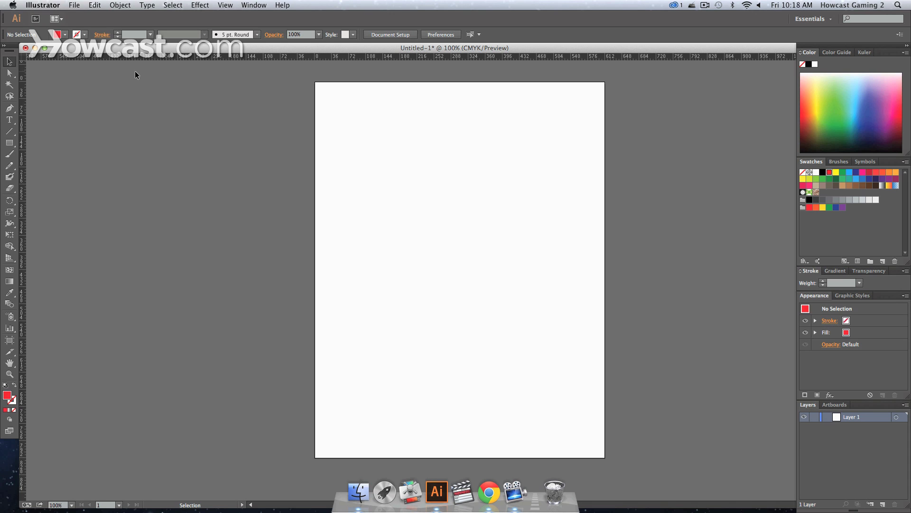
key(super+r)
key(super+r)
key(super+r)
key(super+r)
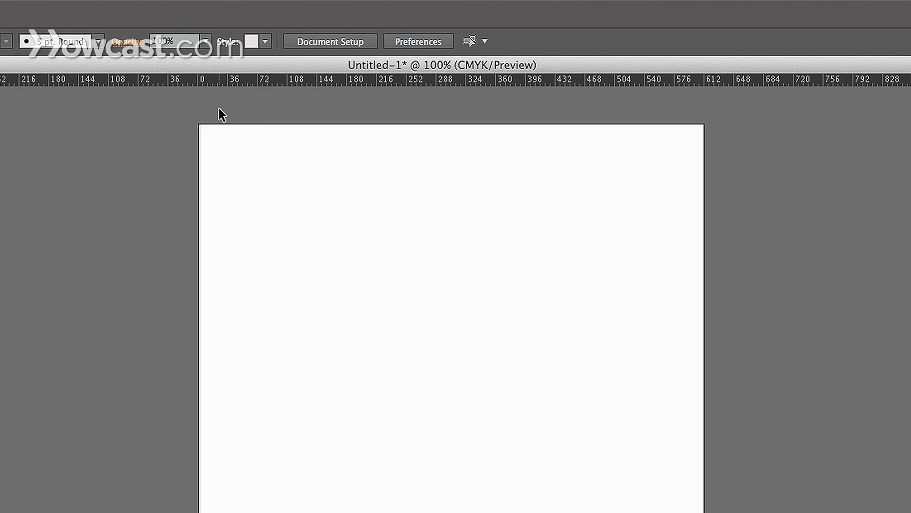
key(super+equal)
key(super+equal)
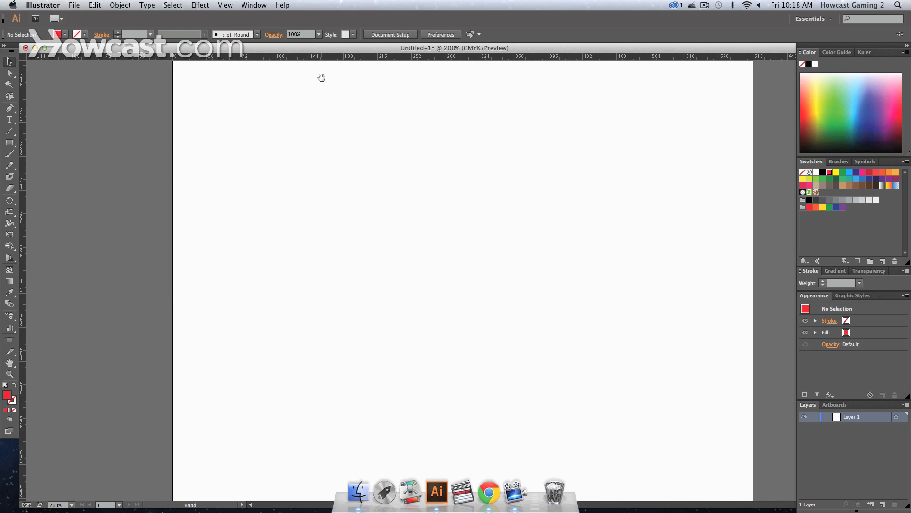
drag(334, 208, 331, 345)
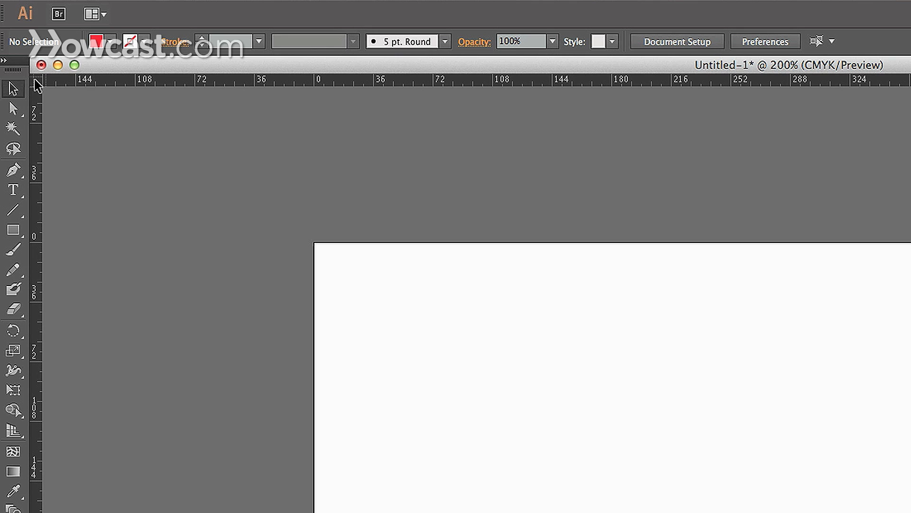
Switch the ruler units from points to Inches using the ruler's context menu.
right_click(20, 56)
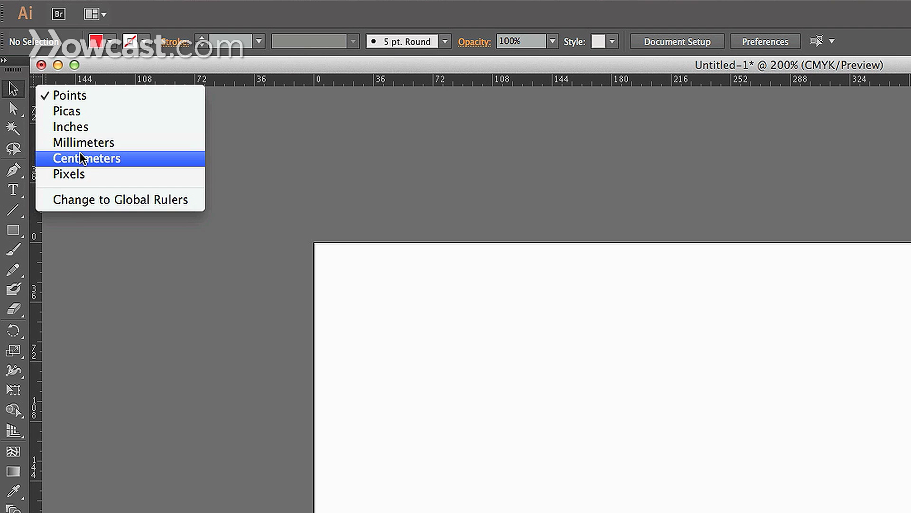
click(387, 190)
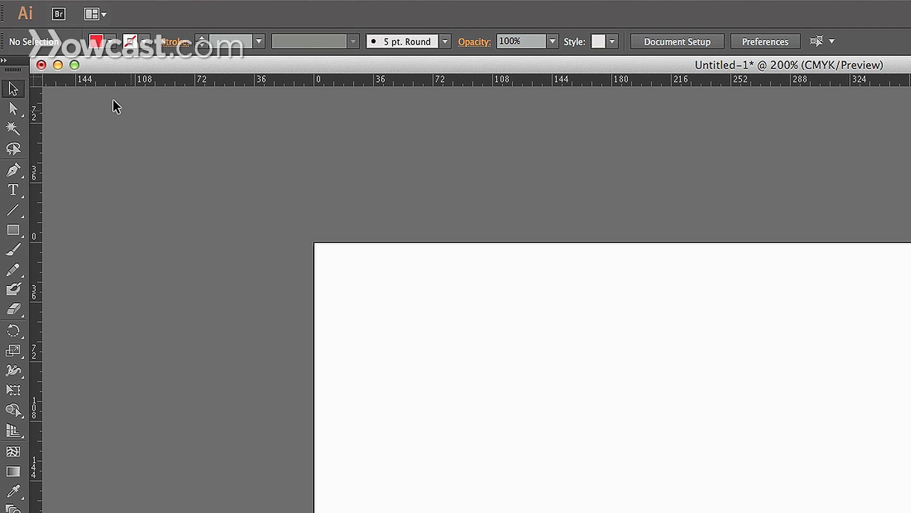
right_click(35, 81)
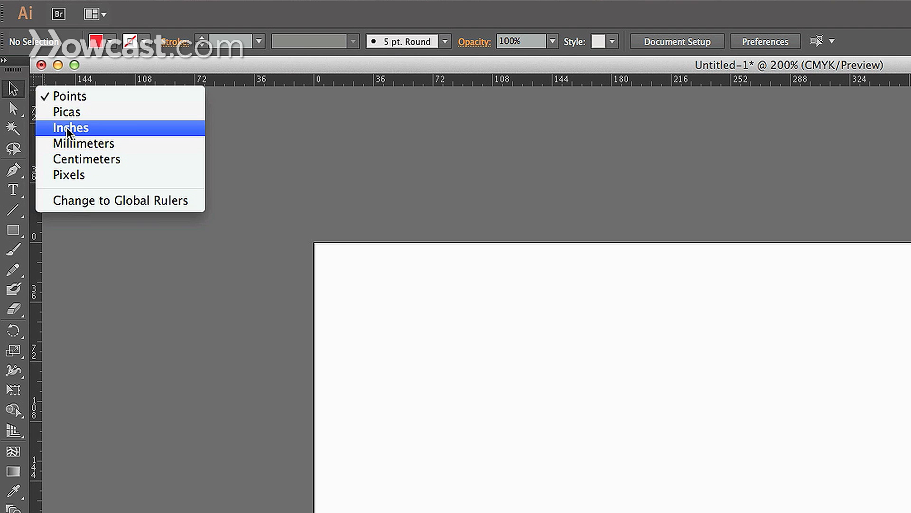
click(67, 127)
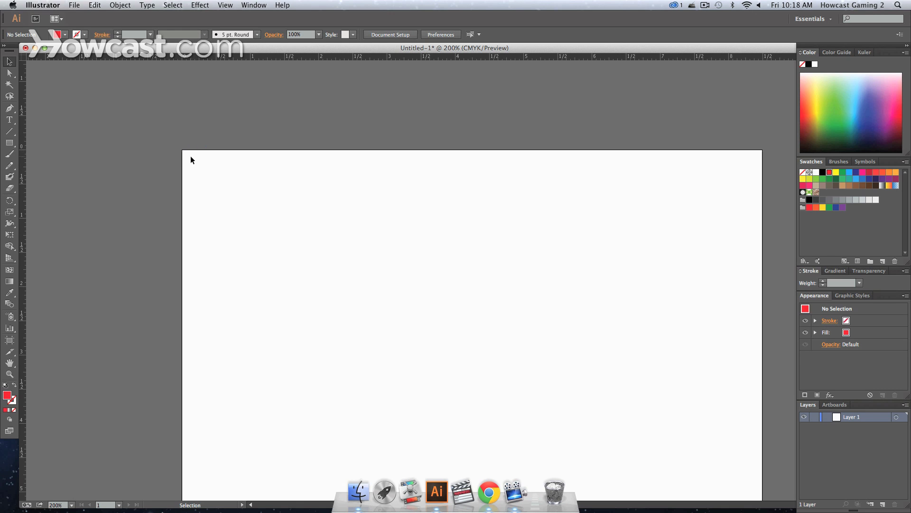
Scroll the canvas to bring the empty portrait artboard back into view.
scroll(755, 95, down, 1)
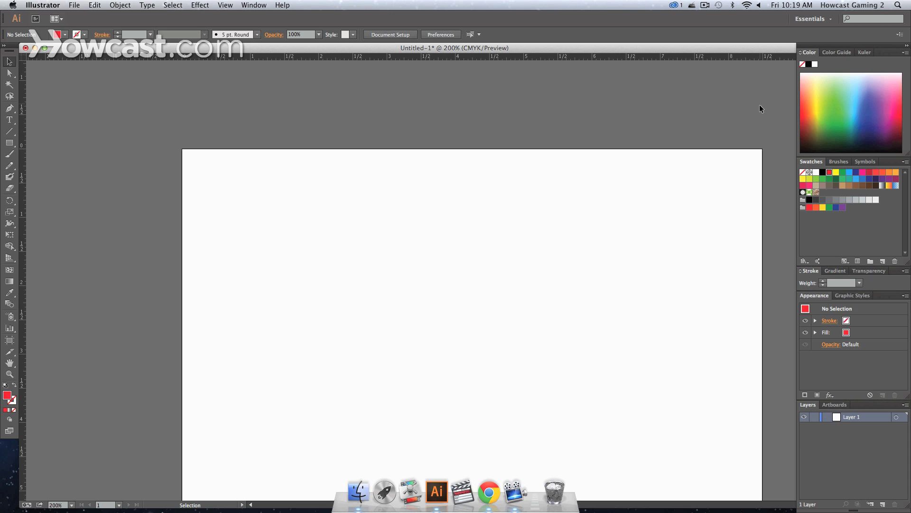
scroll(467, 247, down, 10)
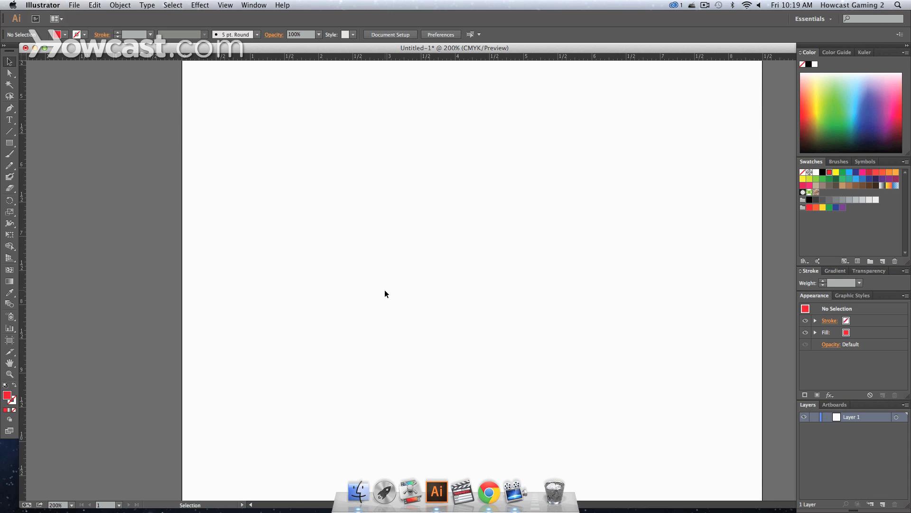
scroll(383, 291, down, 2)
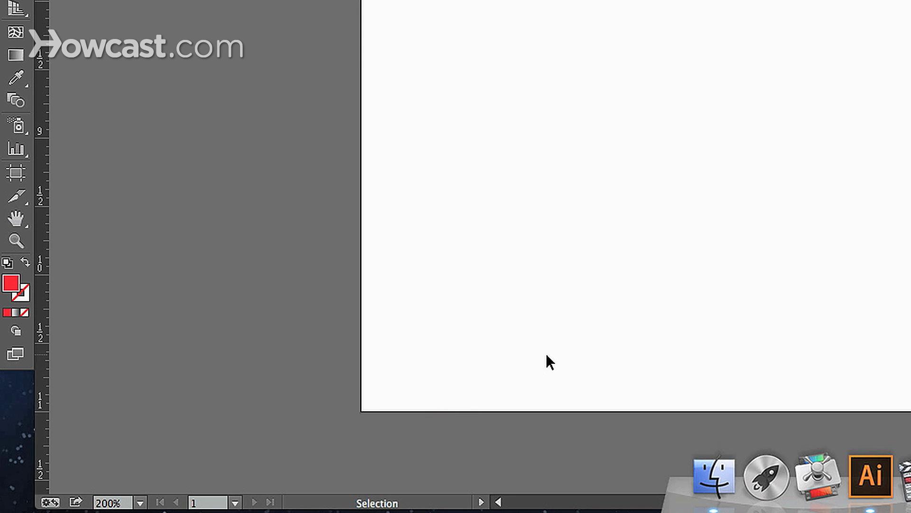
scroll(275, 434, up, 4)
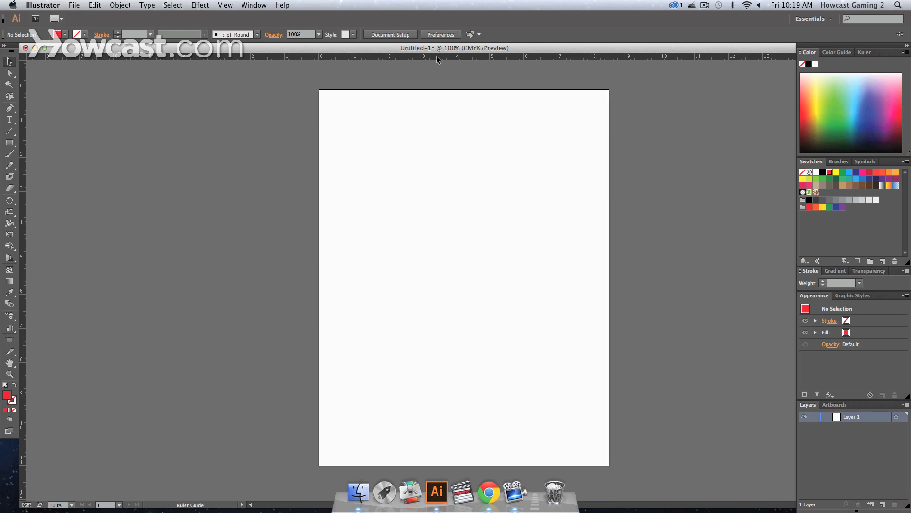
Place a horizontal guide near the artboard top and a vertical guide down its middle.
drag(436, 56, 438, 169)
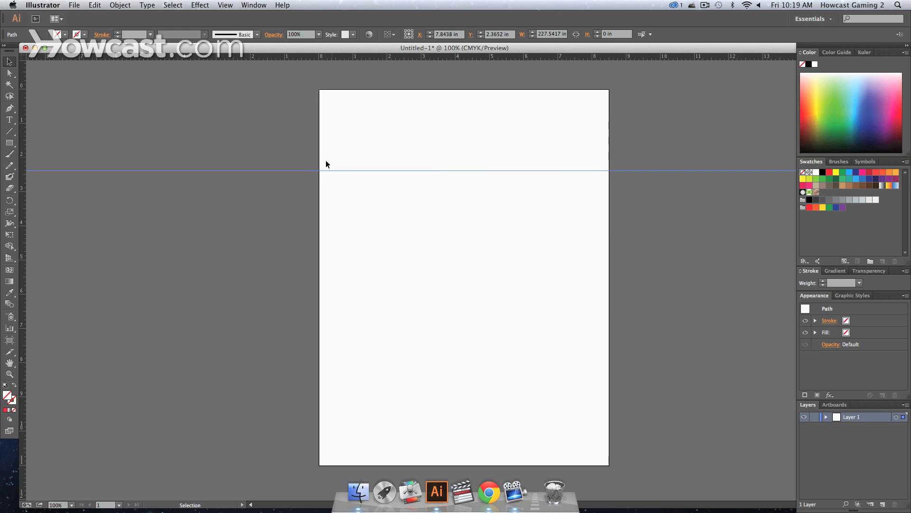
key(Delete)
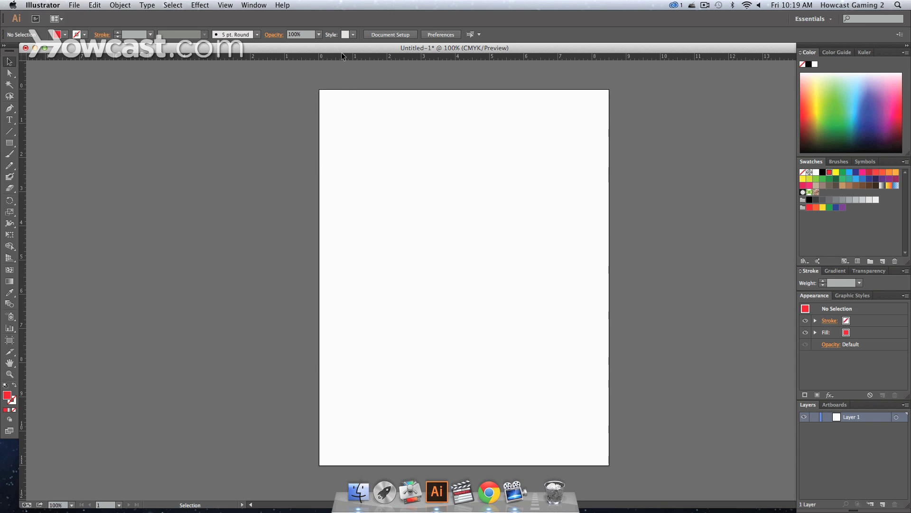
drag(342, 55, 339, 158)
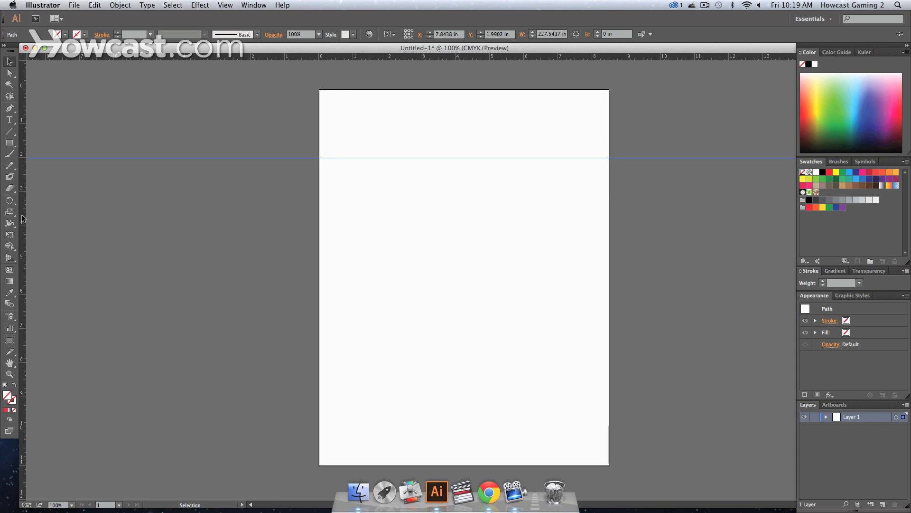
drag(22, 216, 455, 161)
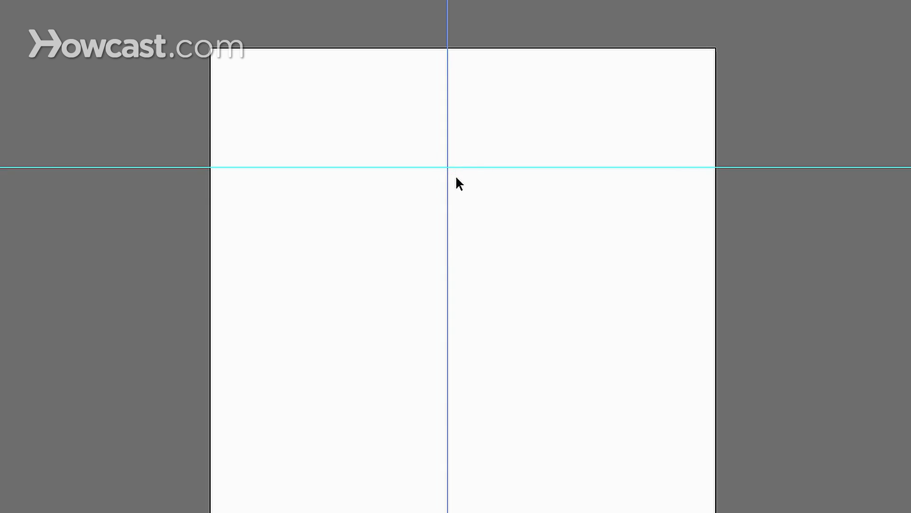
Select and deselect the vertical guide to check where the two guides cross.
click(455, 181)
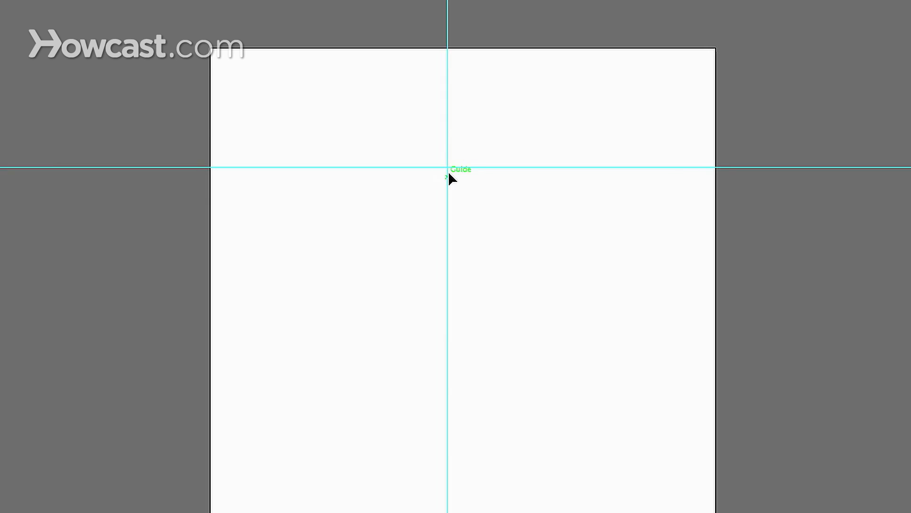
click(447, 176)
click(445, 157)
click(447, 159)
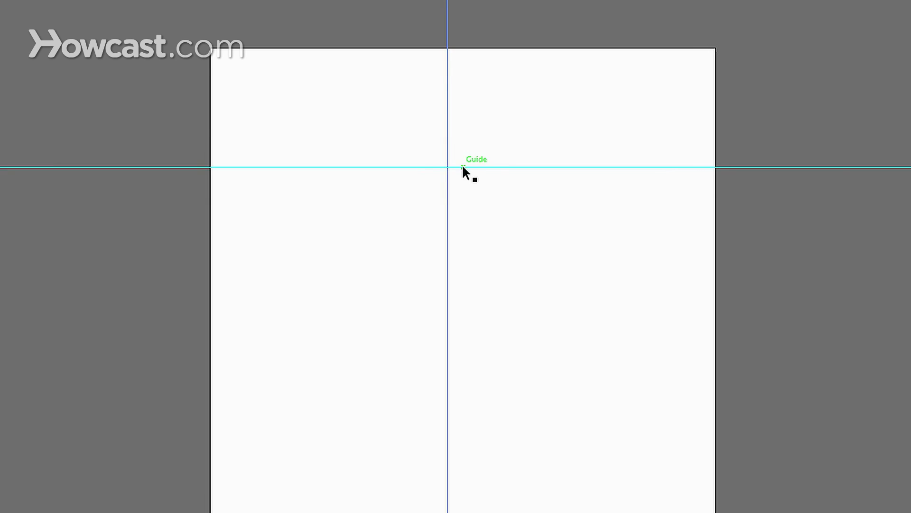
click(417, 107)
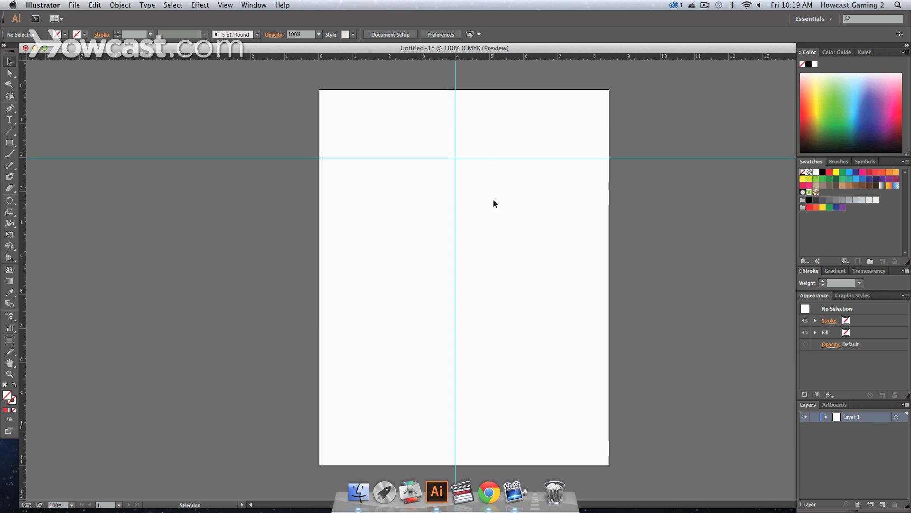
click(9, 142)
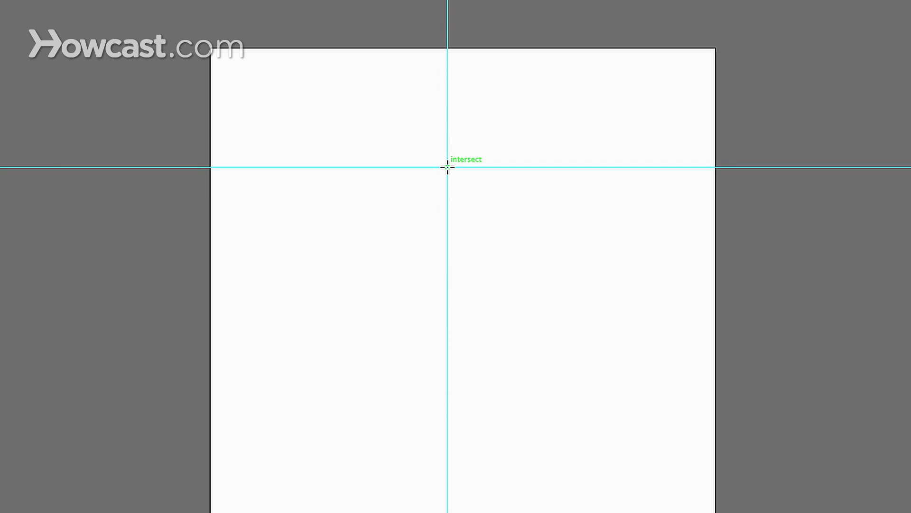
Draw a red-filled rectangle about 3.01 by 2.58 in starting from the guide intersection.
drag(447, 167, 627, 321)
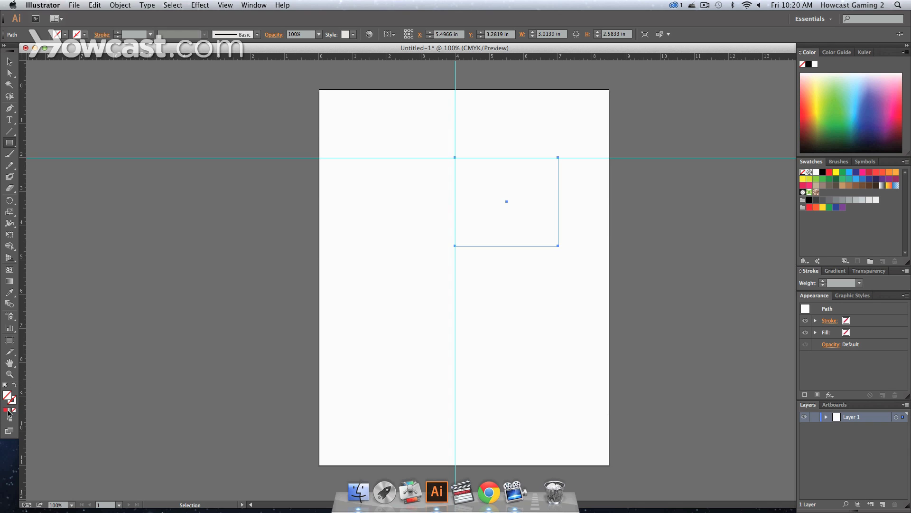
click(7, 411)
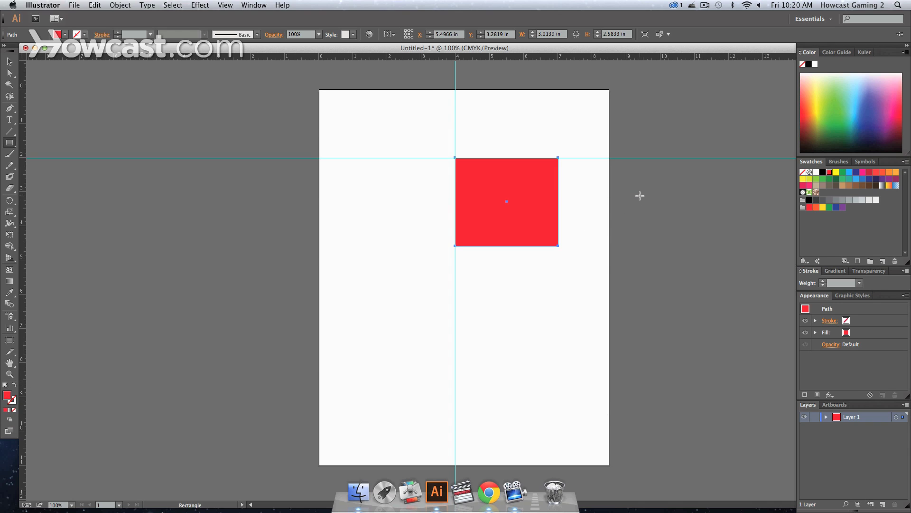
key(v)
click(571, 298)
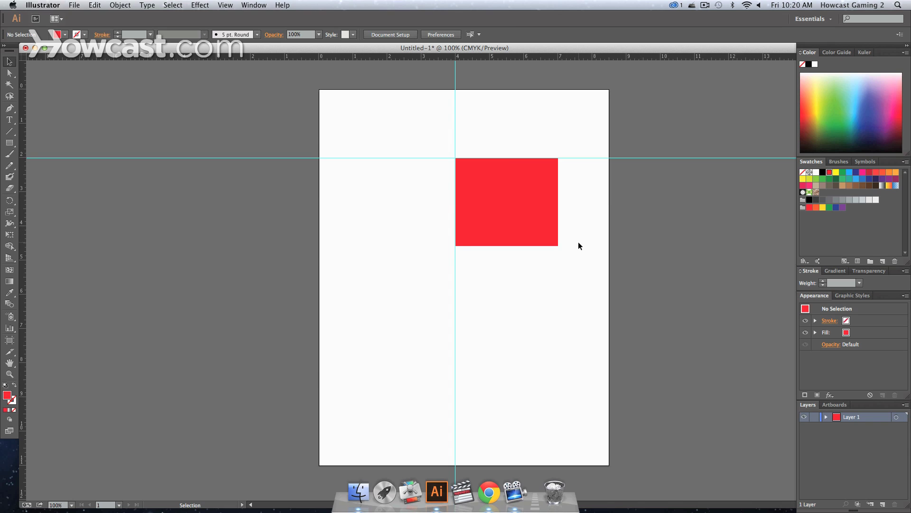
scroll(579, 246, up, 2)
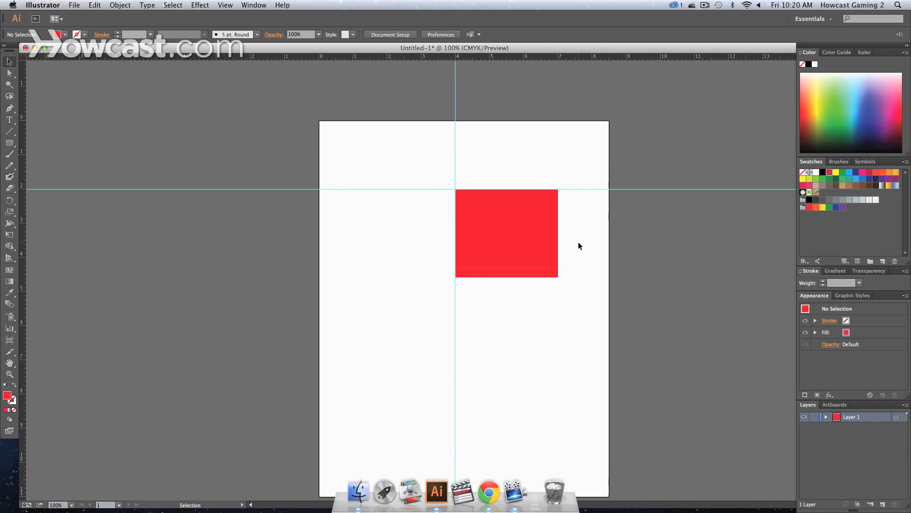
click(535, 249)
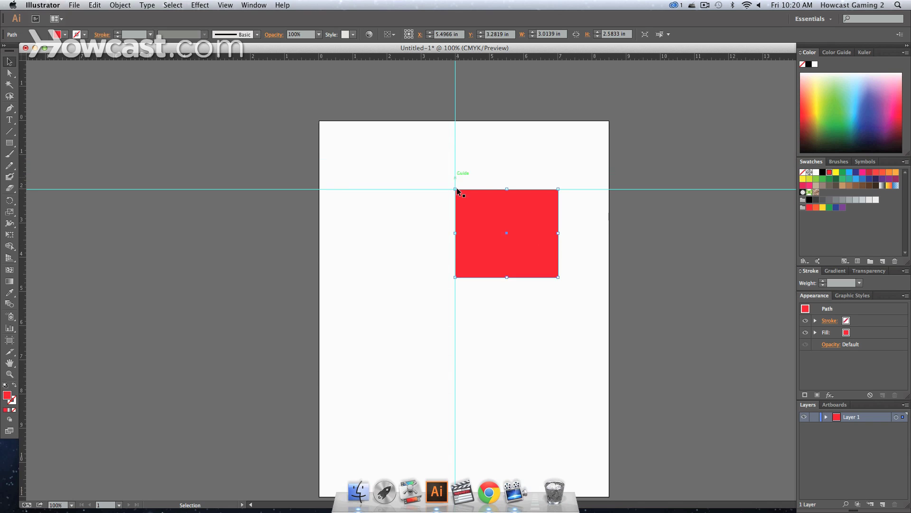
Move the red rectangle down and right, then nudge the horizontal guide down and back up.
drag(558, 258, 555, 337)
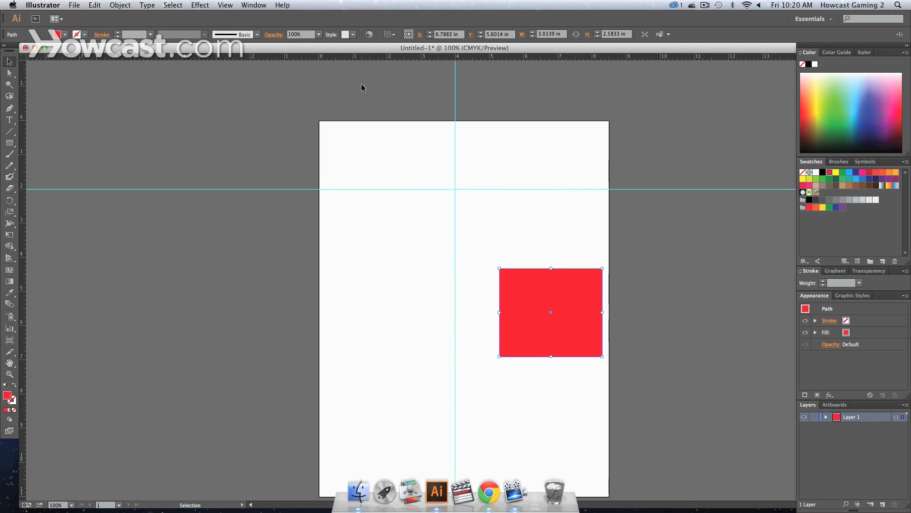
click(252, 5)
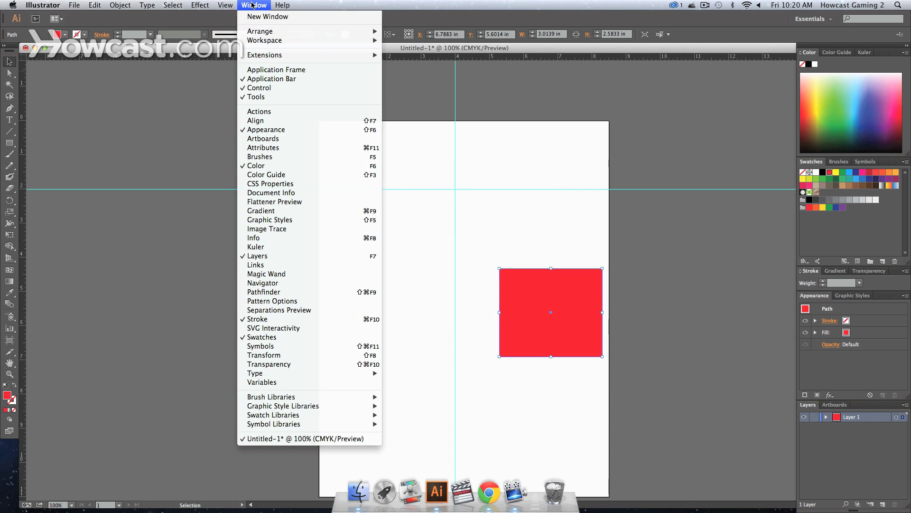
mouse_move(232, 2)
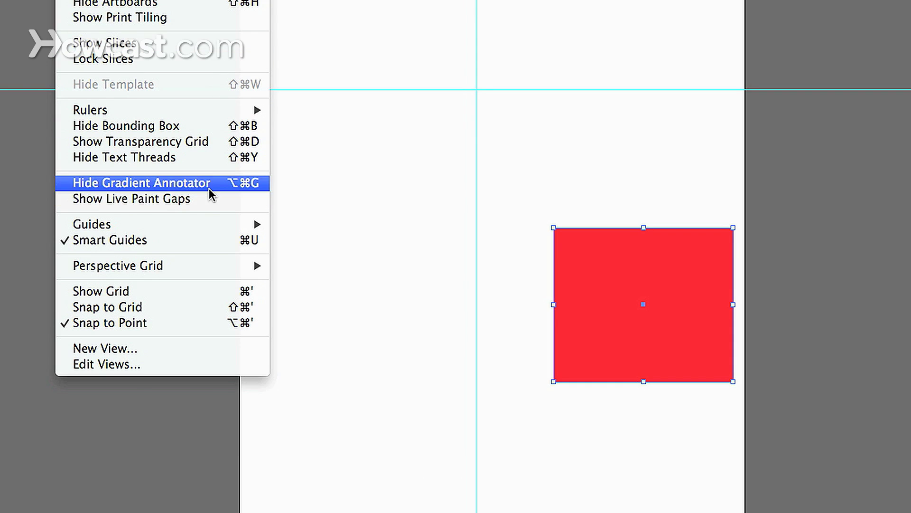
mouse_move(300, 268)
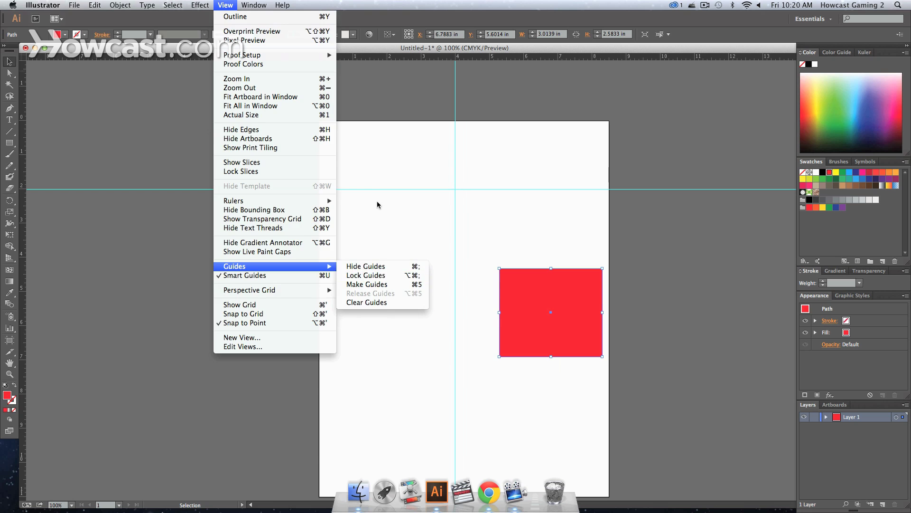
click(345, 90)
drag(345, 88, 357, 218)
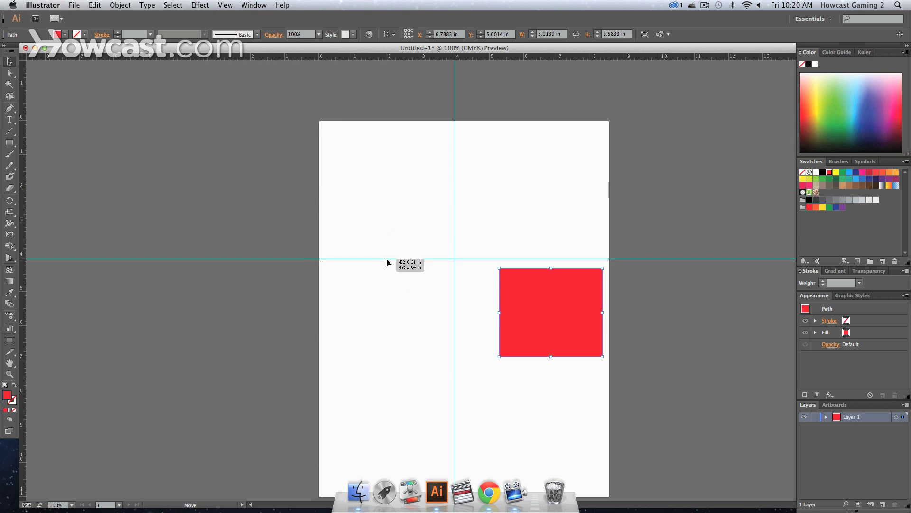
drag(387, 262, 371, 147)
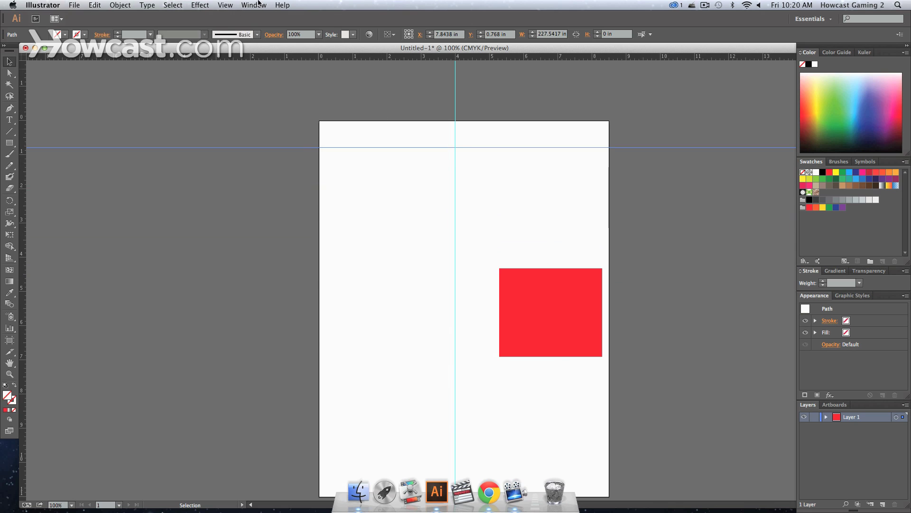
Lock the guides with View > Guides > Lock Guides, then unlock them again.
click(226, 5)
mouse_move(294, 266)
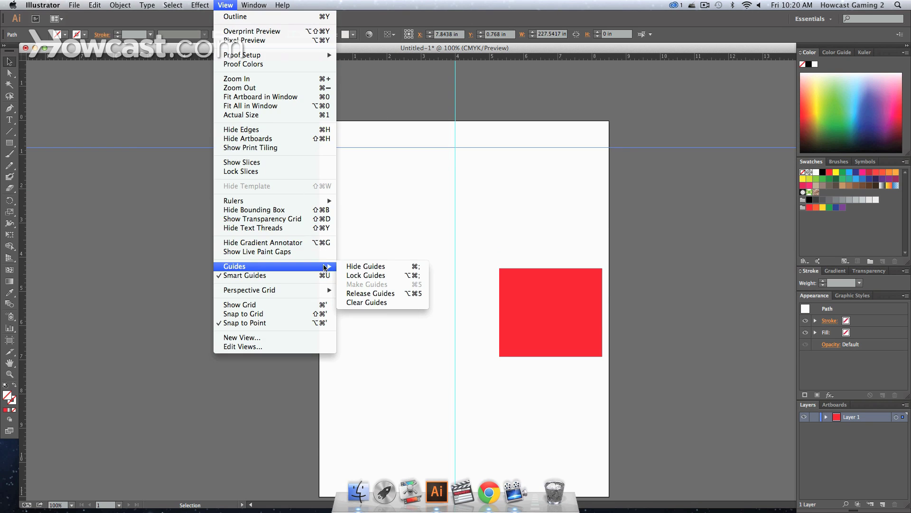
click(358, 276)
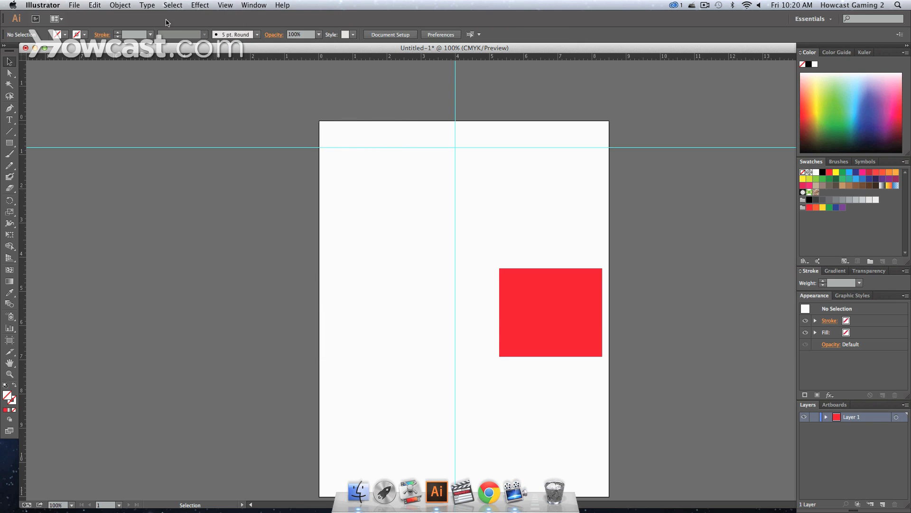
click(226, 5)
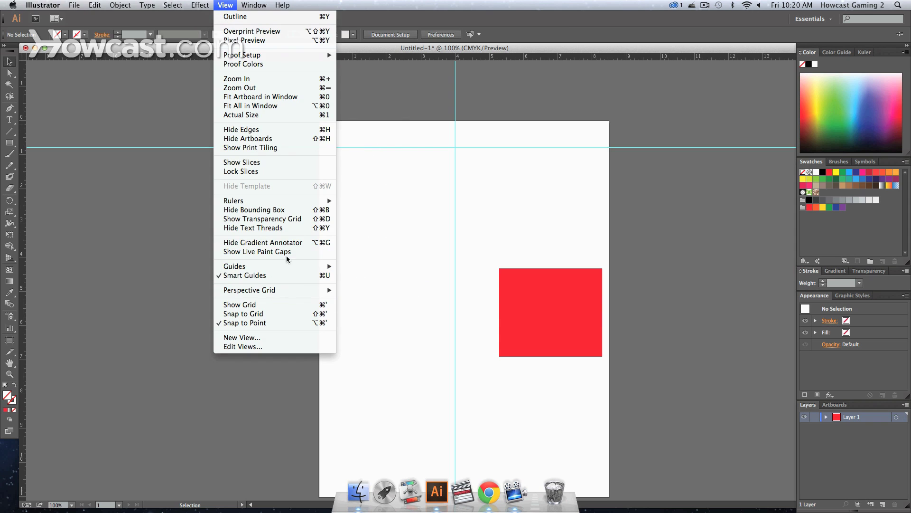
mouse_move(284, 266)
click(353, 275)
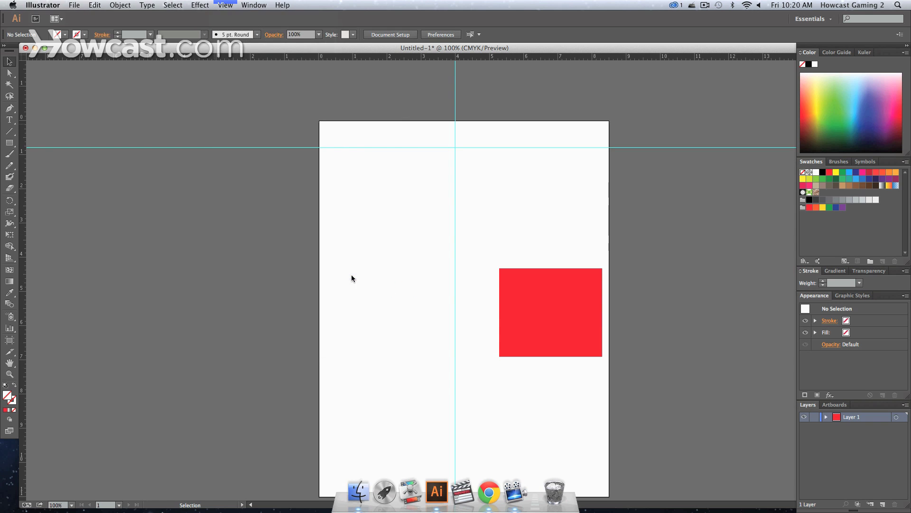
Turn off Smart Guides and drag the red square slightly up and to the left.
click(225, 5)
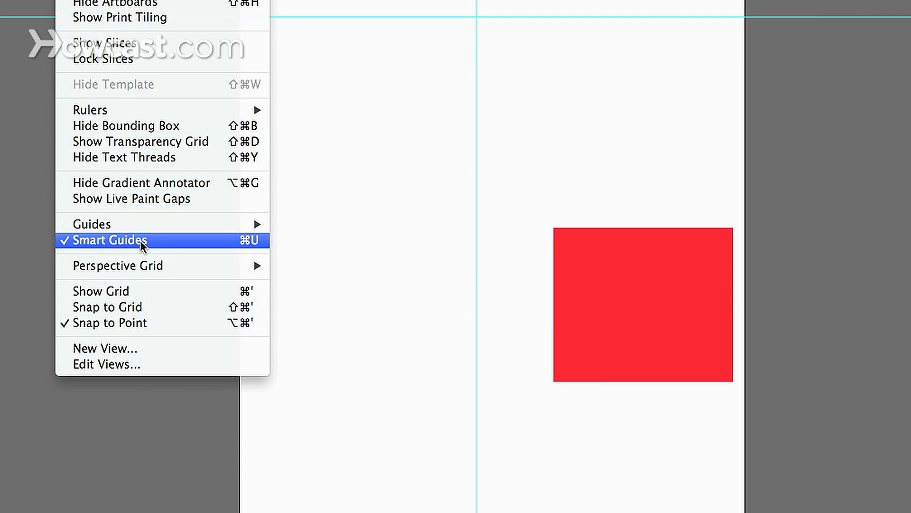
click(140, 241)
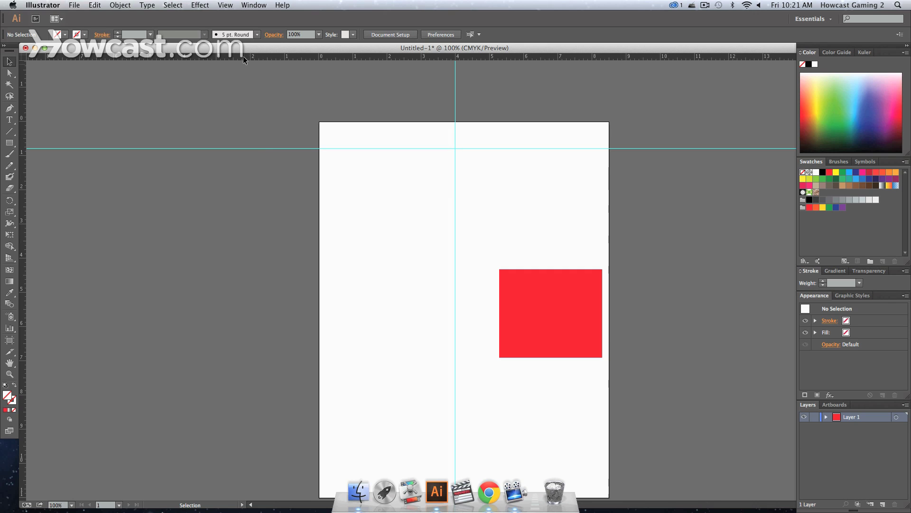
drag(521, 289, 539, 277)
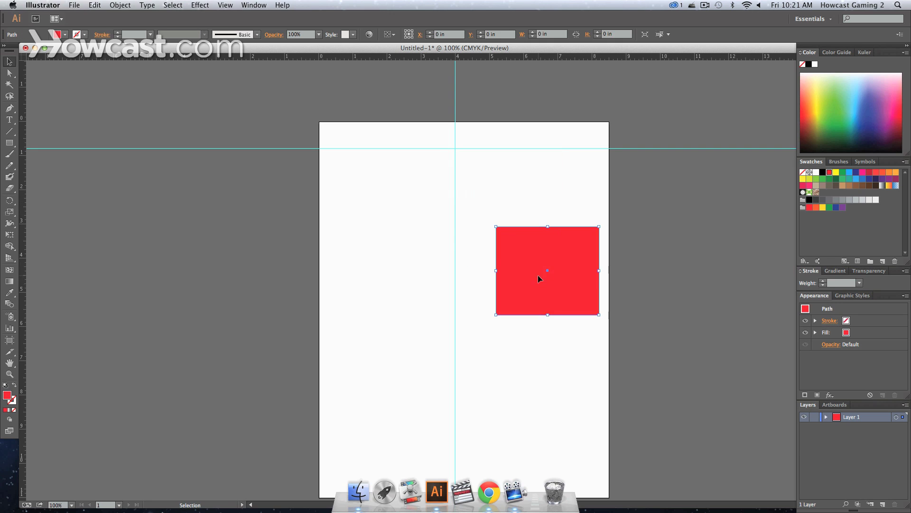
Re-enable Smart Guides and snap the red square's top-left corner onto the guide intersection.
click(233, 3)
mouse_move(257, 269)
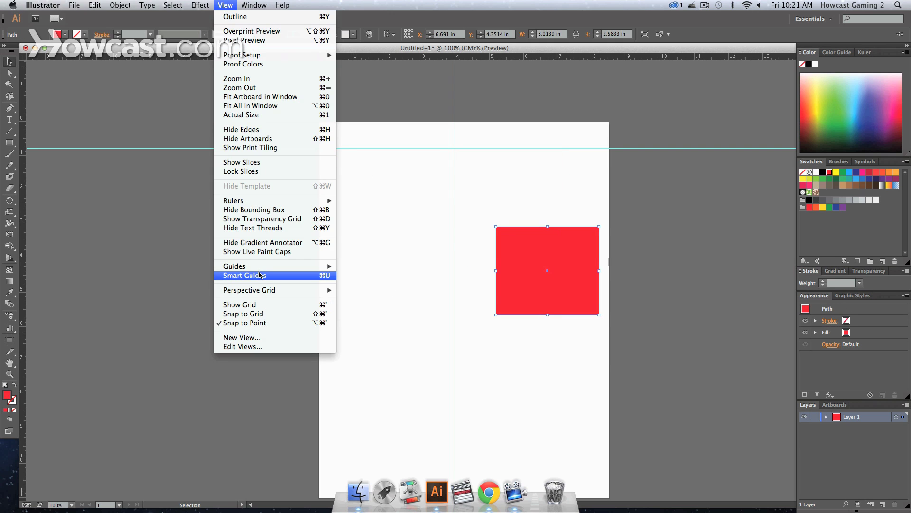
click(260, 274)
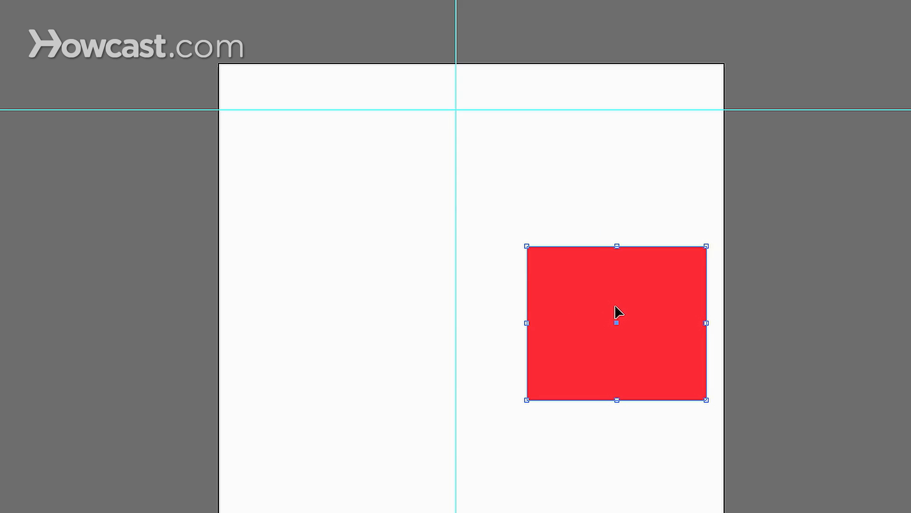
drag(548, 264, 545, 176)
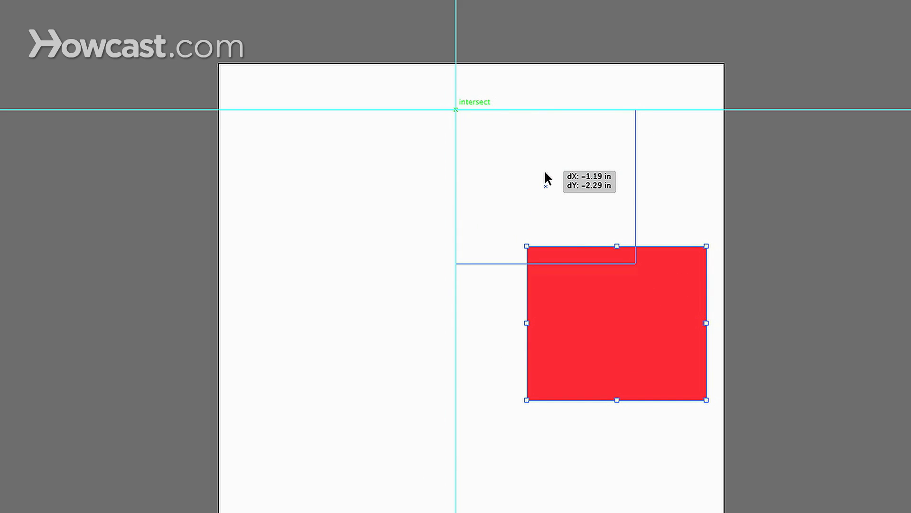
drag(545, 173, 545, 175)
click(546, 390)
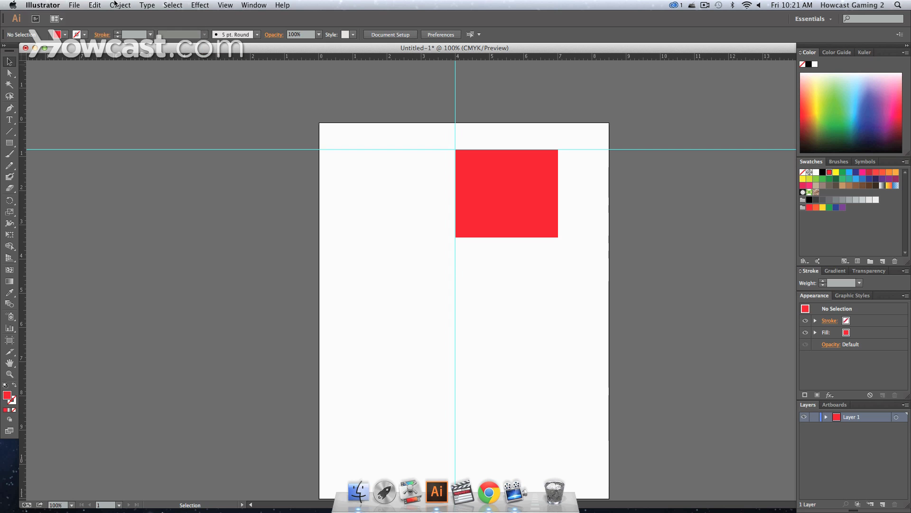
click(50, 5)
In Units preferences, set General and Stroke to Picas and Type to Millimeters.
mouse_move(61, 31)
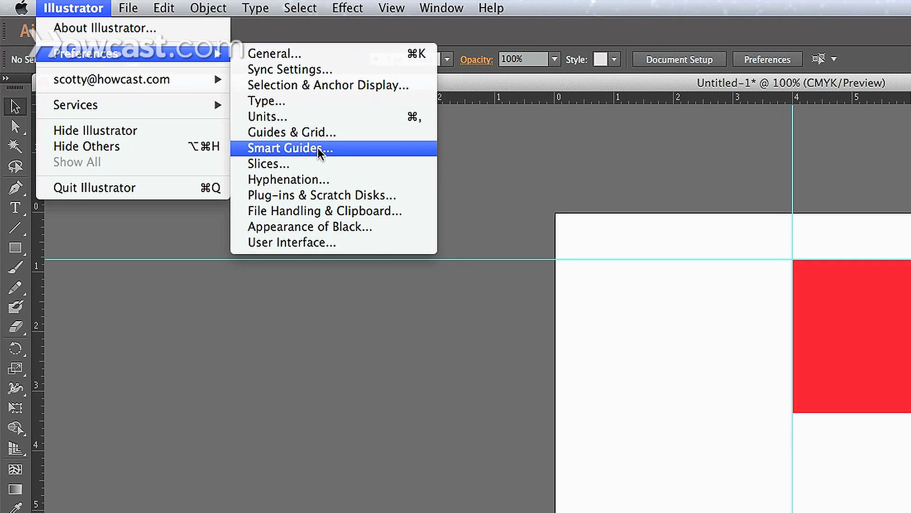
click(312, 118)
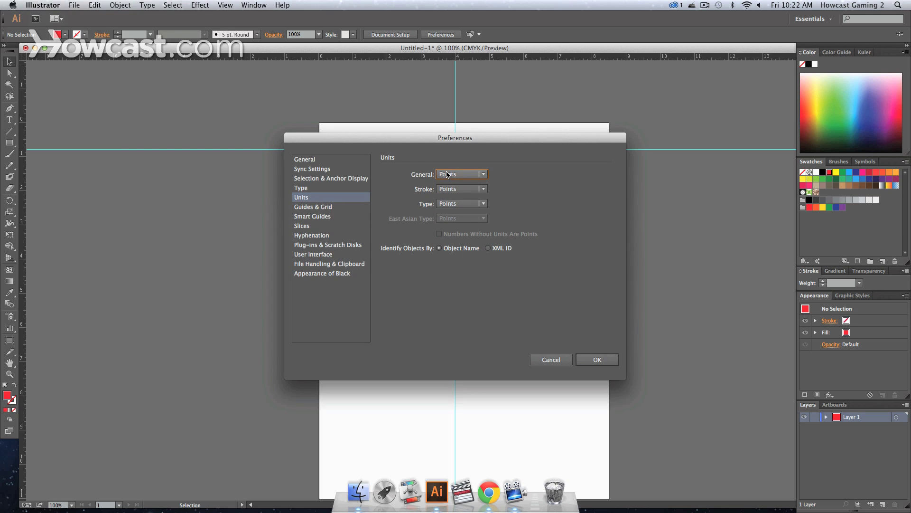
click(448, 175)
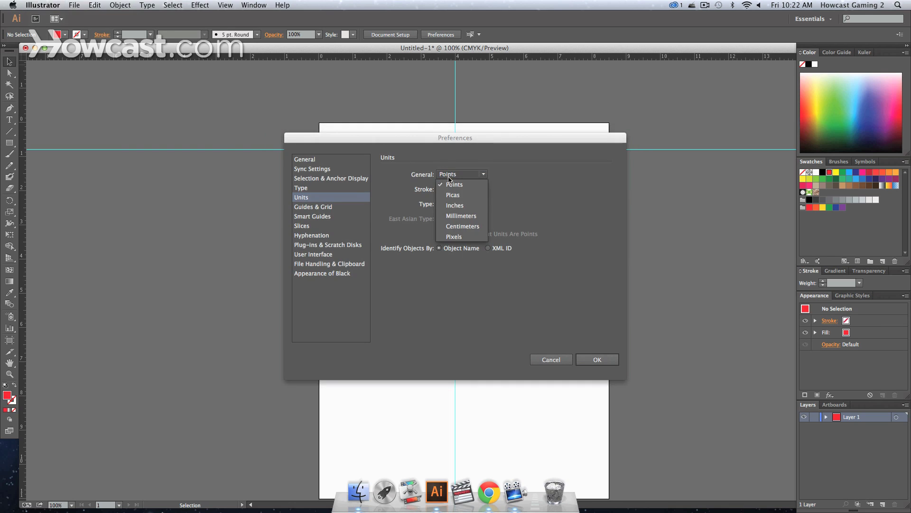
click(470, 150)
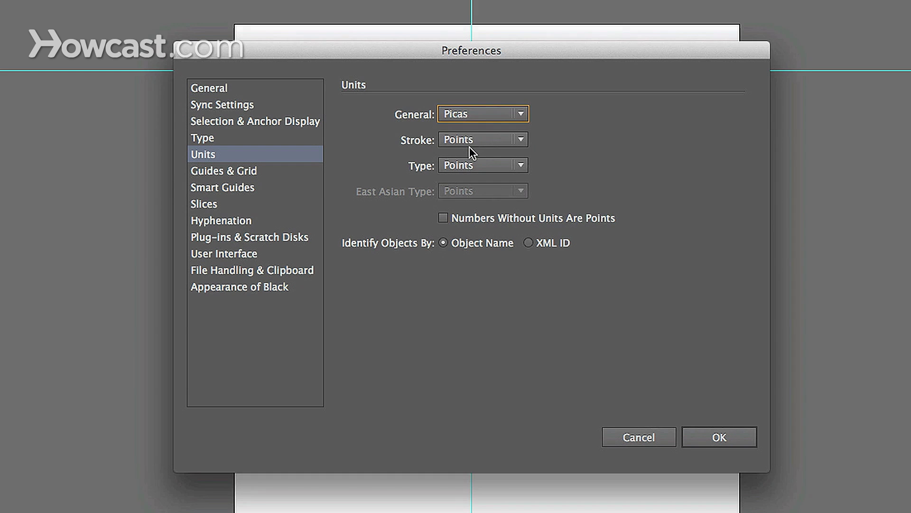
click(468, 116)
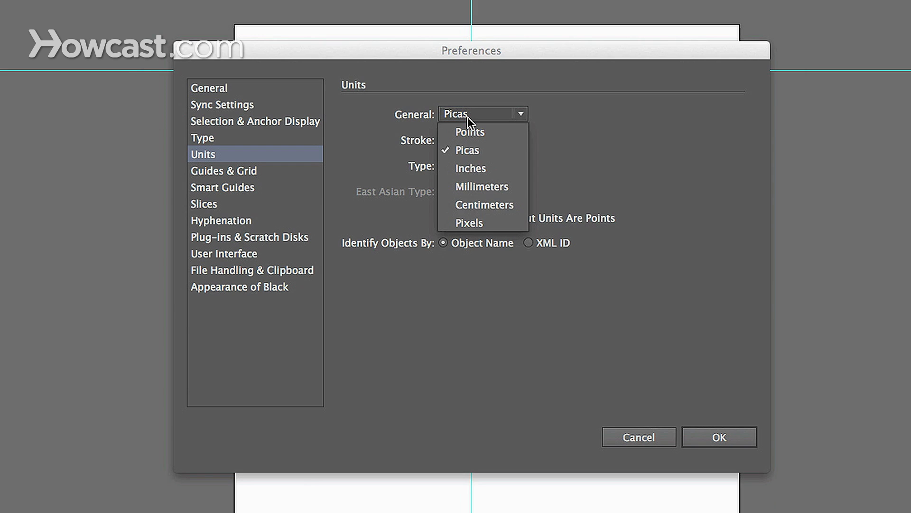
click(468, 116)
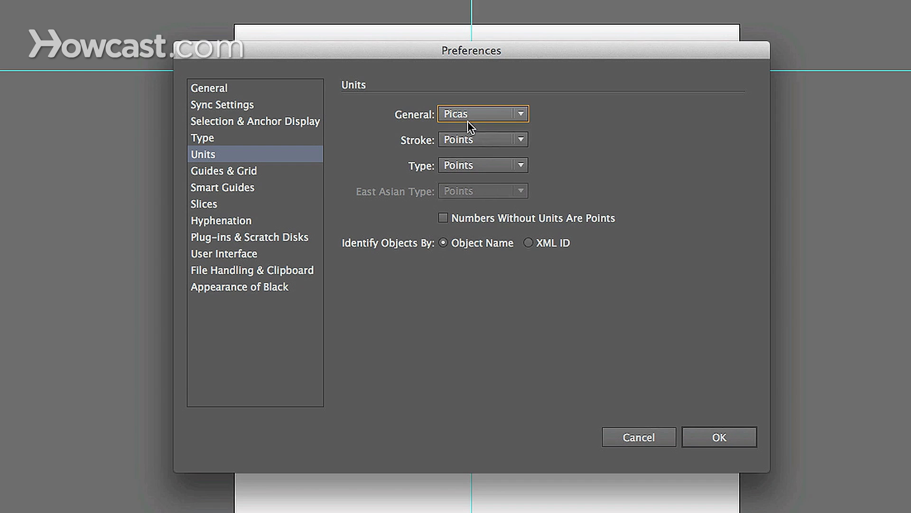
click(474, 140)
click(477, 172)
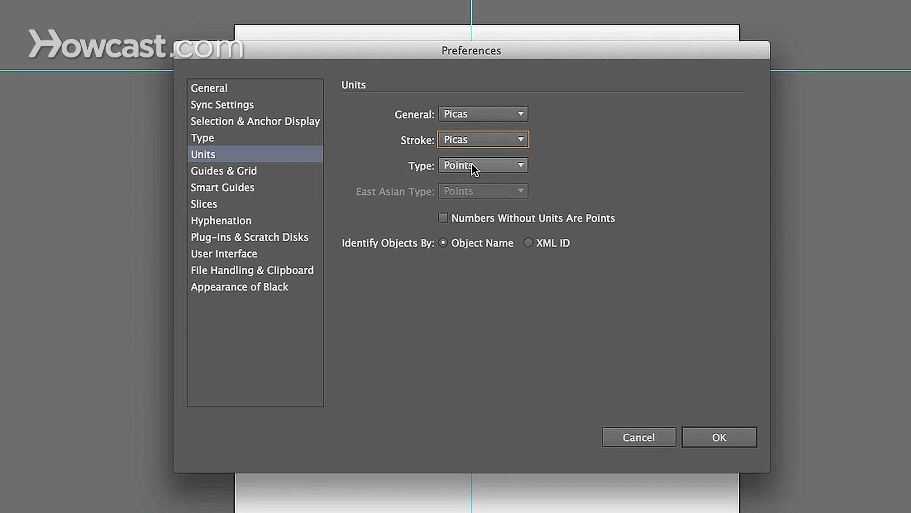
click(473, 166)
click(477, 219)
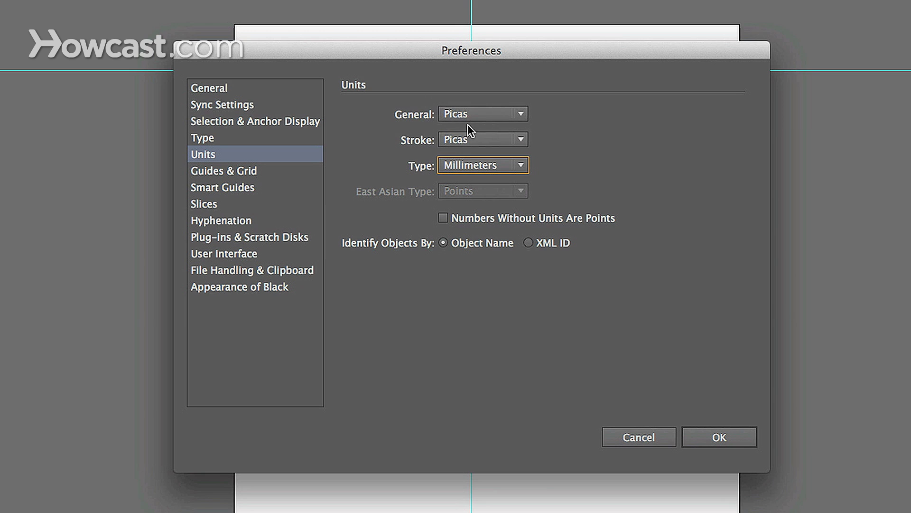
click(263, 171)
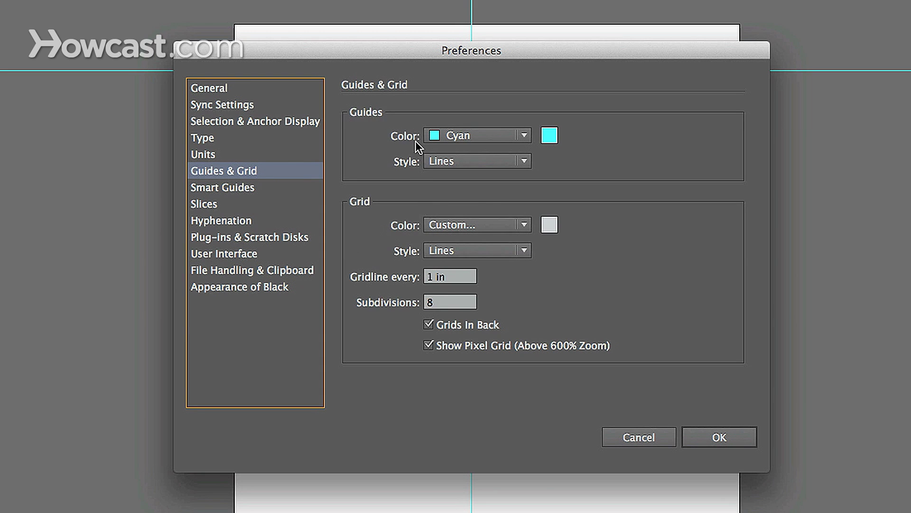
Set the guide colour to Magenta and the guide style to Dots.
click(515, 135)
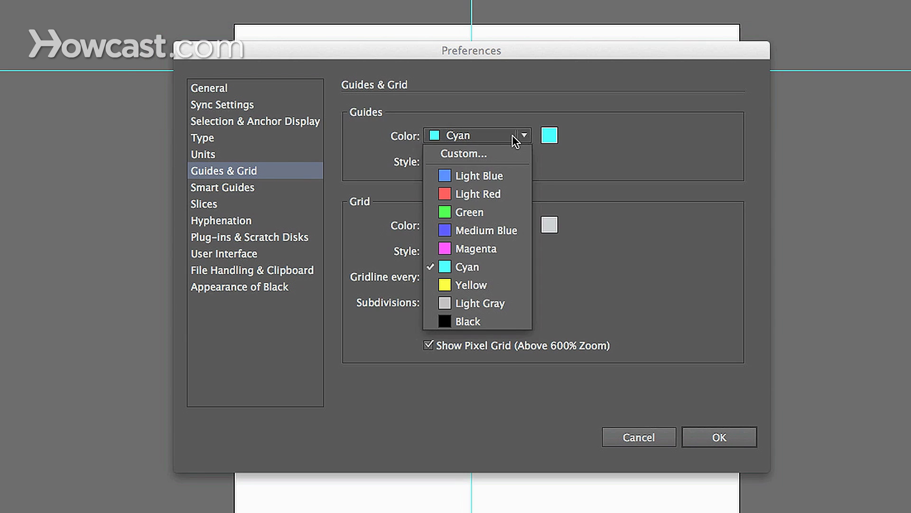
click(491, 177)
click(483, 137)
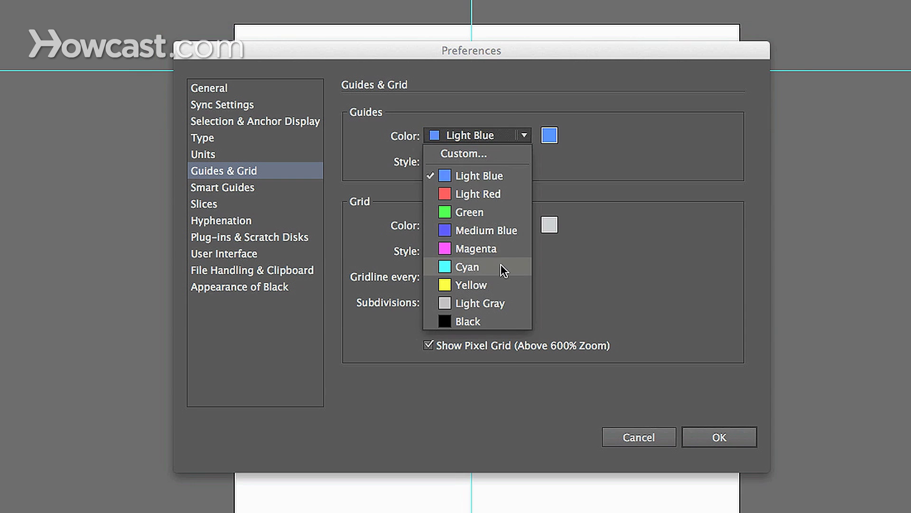
click(490, 249)
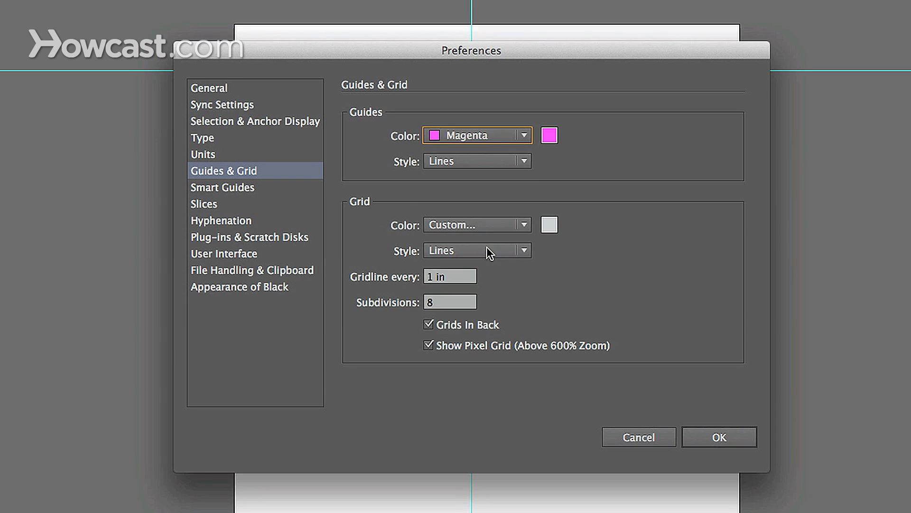
click(505, 162)
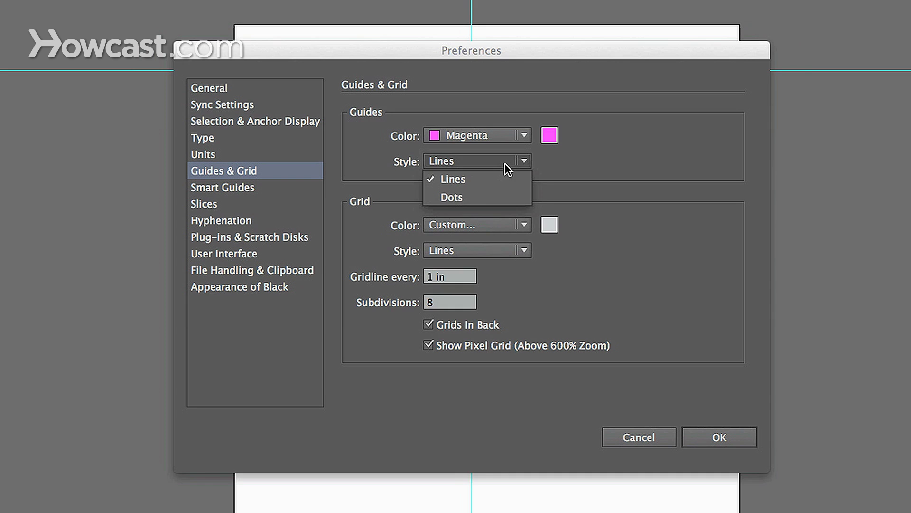
click(482, 195)
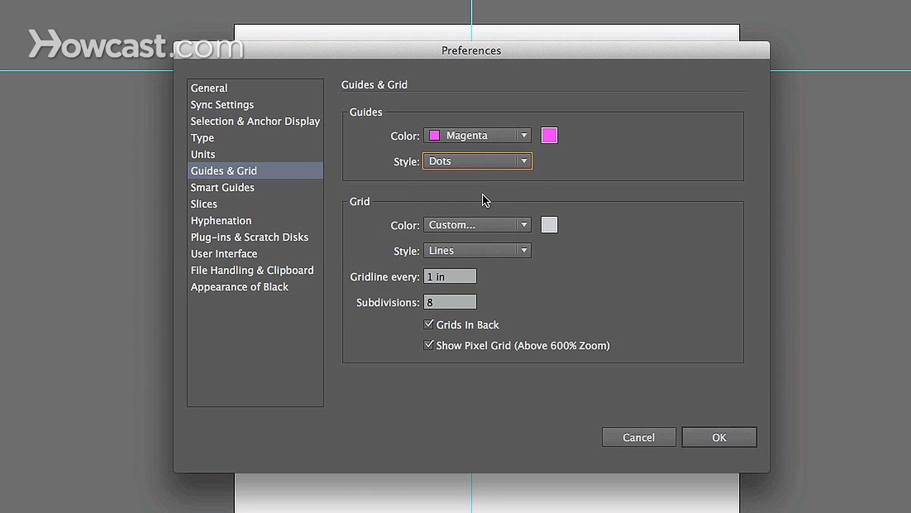
Set the grid colour to Green with Dots style and apply the preferences.
click(496, 225)
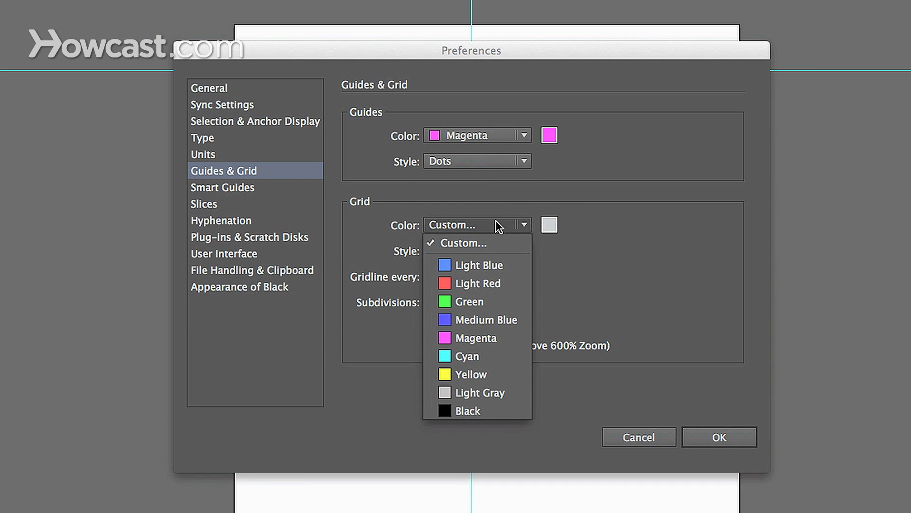
click(482, 302)
click(463, 249)
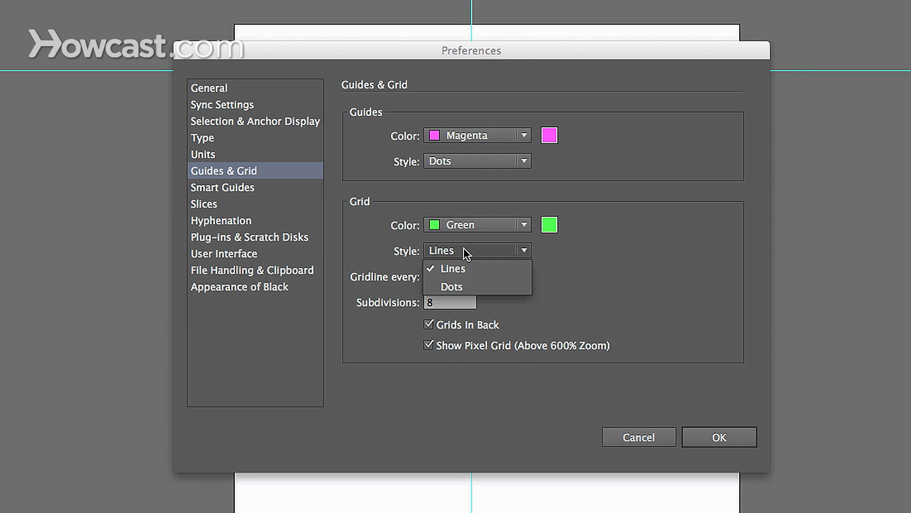
click(470, 287)
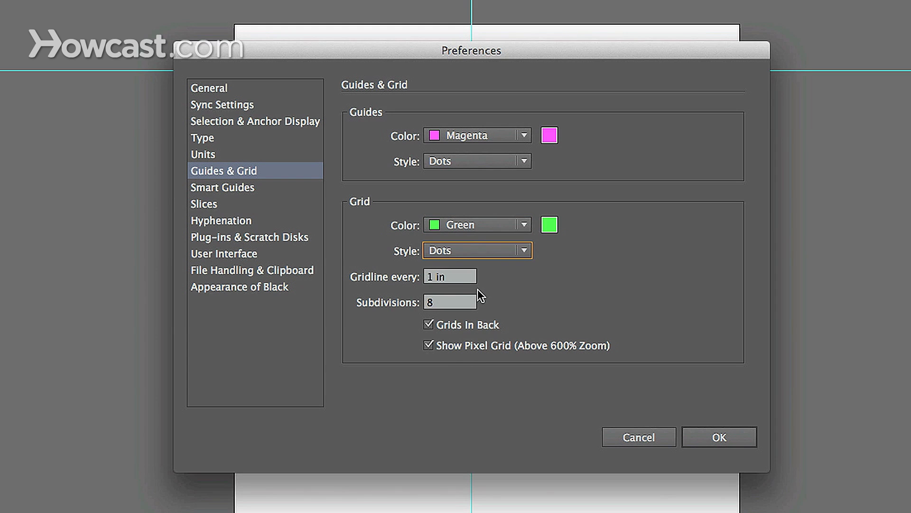
click(719, 437)
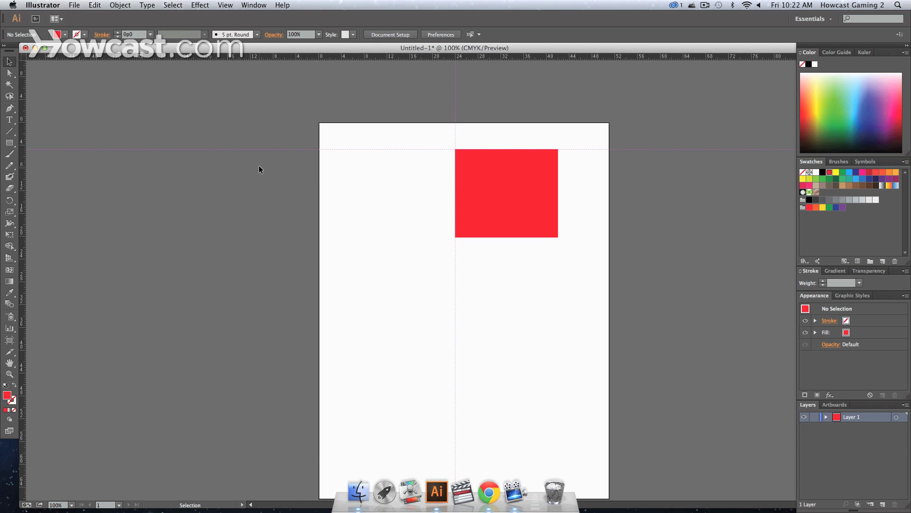
Zoom to 800% and scroll to the red rectangle to inspect the magenta dotted guides.
key(super+equal)
key(super+equal)
key(super+equal)
key(super+equal)
key(super+equal)
key(super+equal)
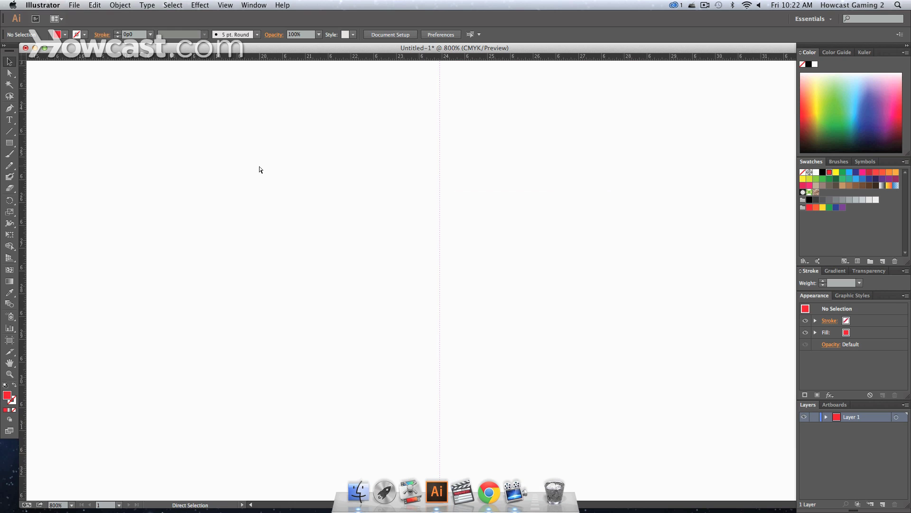
scroll(468, 194, up, 10)
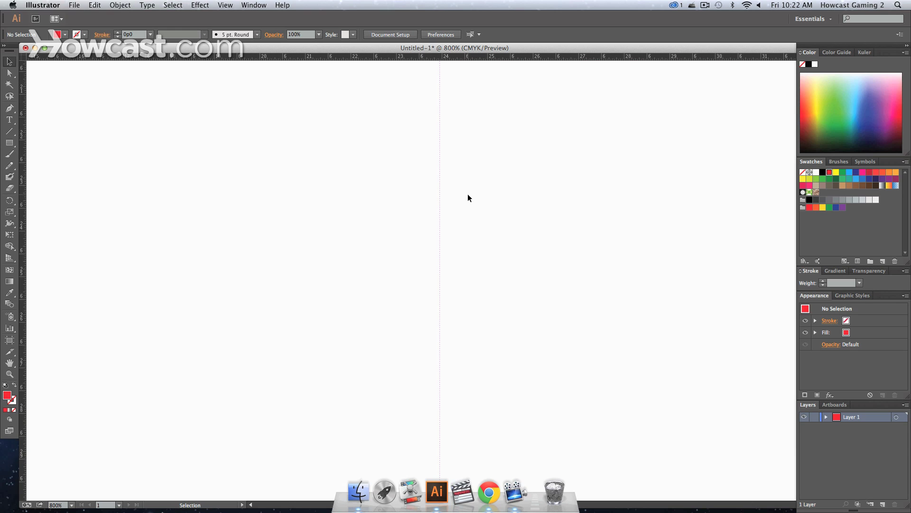